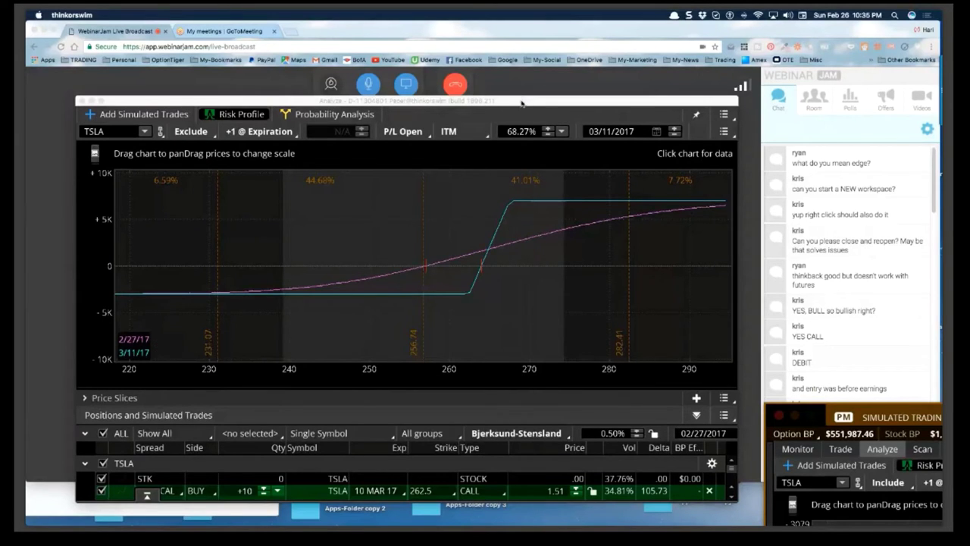
# Enlarge the simulated trades list to show both TSLA verticals, and switch the second vertical's first leg to SELL
pyautogui.moveTo(522, 103); pyautogui.dragTo(522, 68)
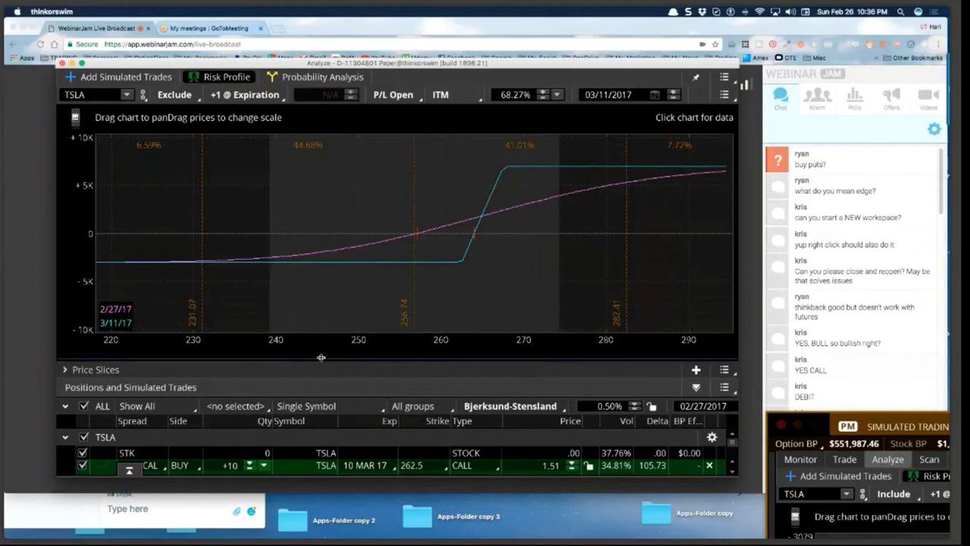
pyautogui.moveTo(322, 361); pyautogui.dragTo(329, 311)
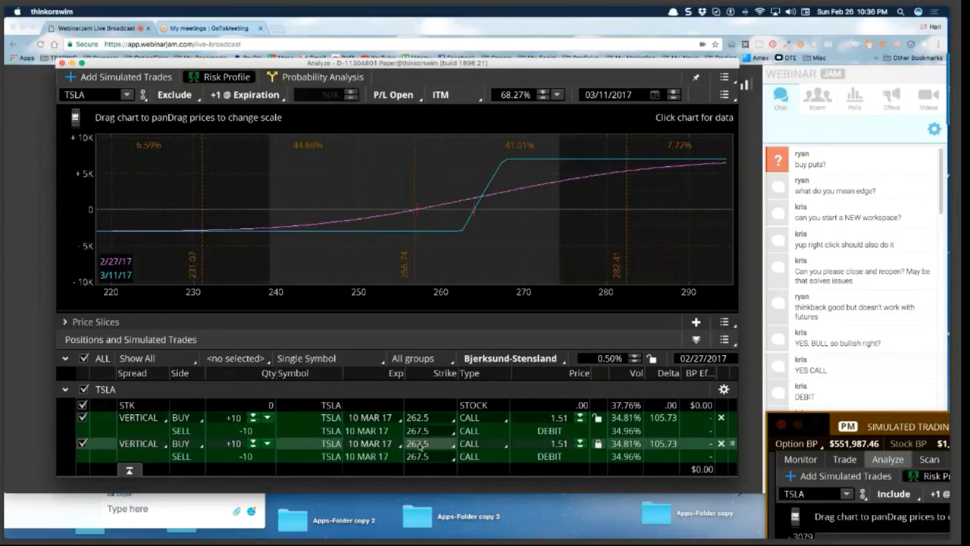
pyautogui.click(195, 446)
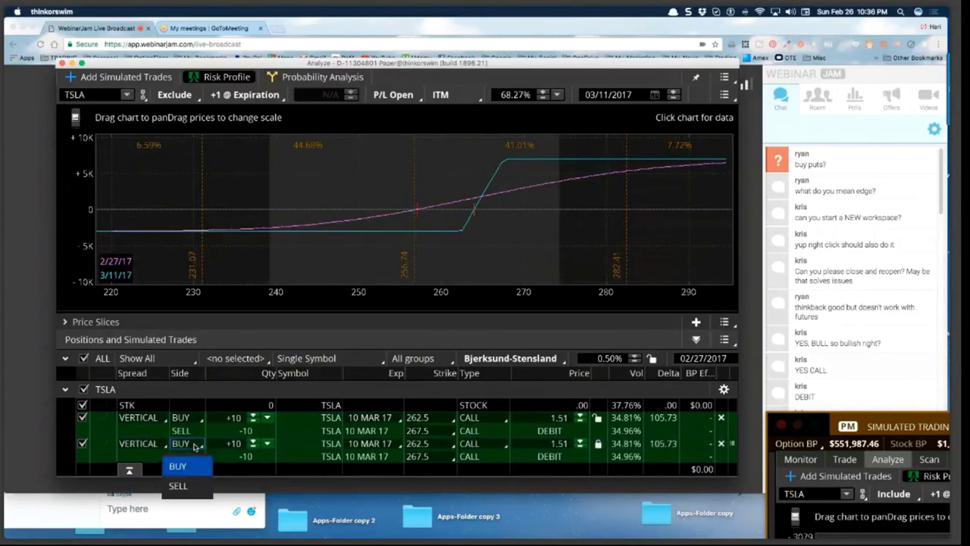
pyautogui.click(180, 485)
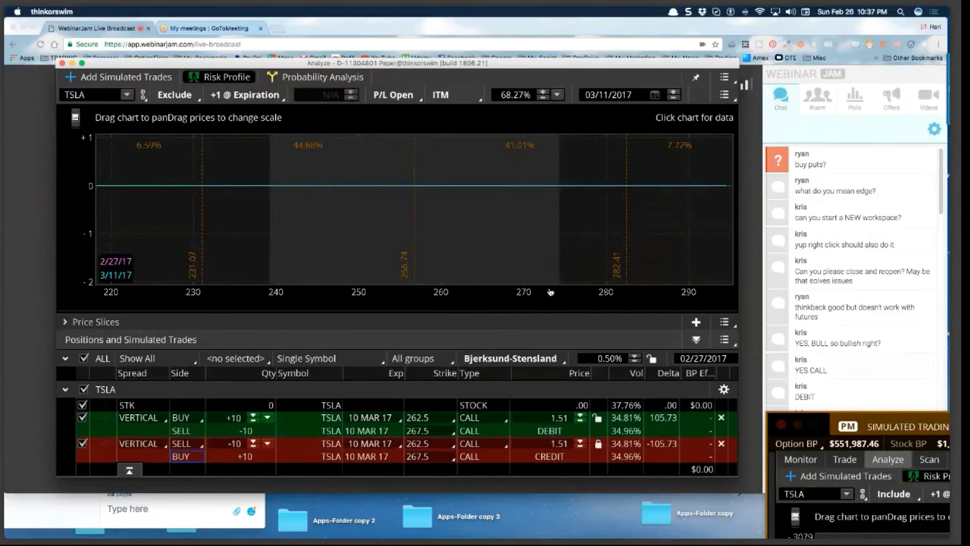
# Set the second TSLA vertical's strikes to 275 for the sold call and 280 for the bought call
pyautogui.click(422, 446)
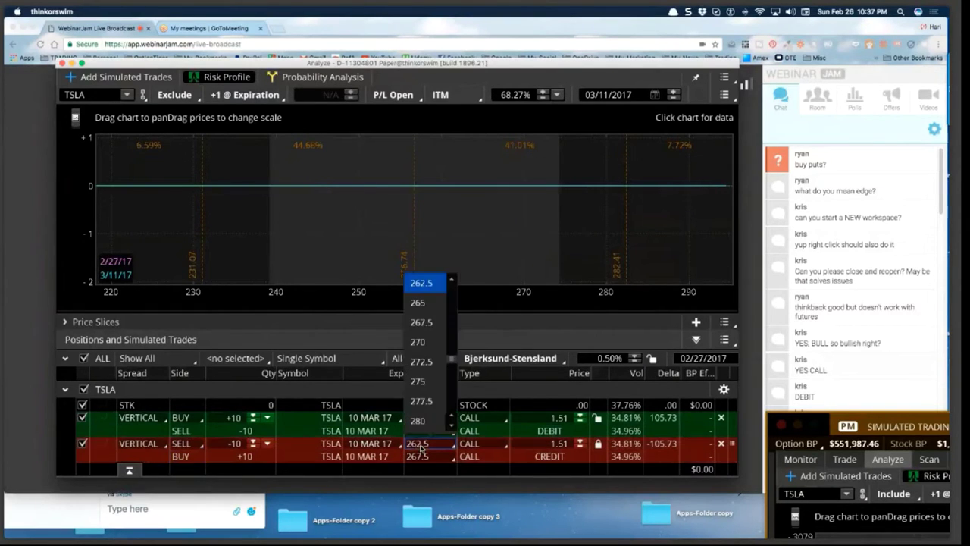
pyautogui.click(419, 382)
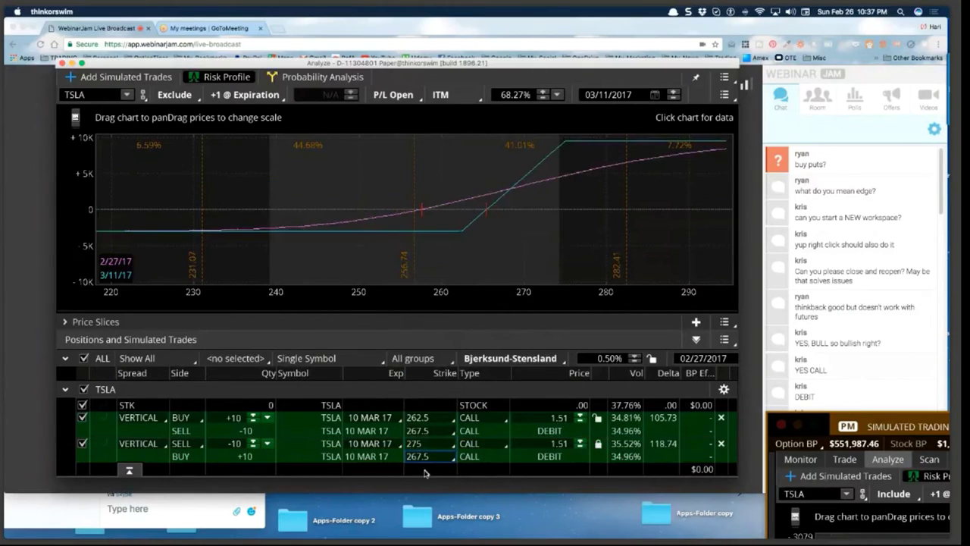
pyautogui.click(429, 460)
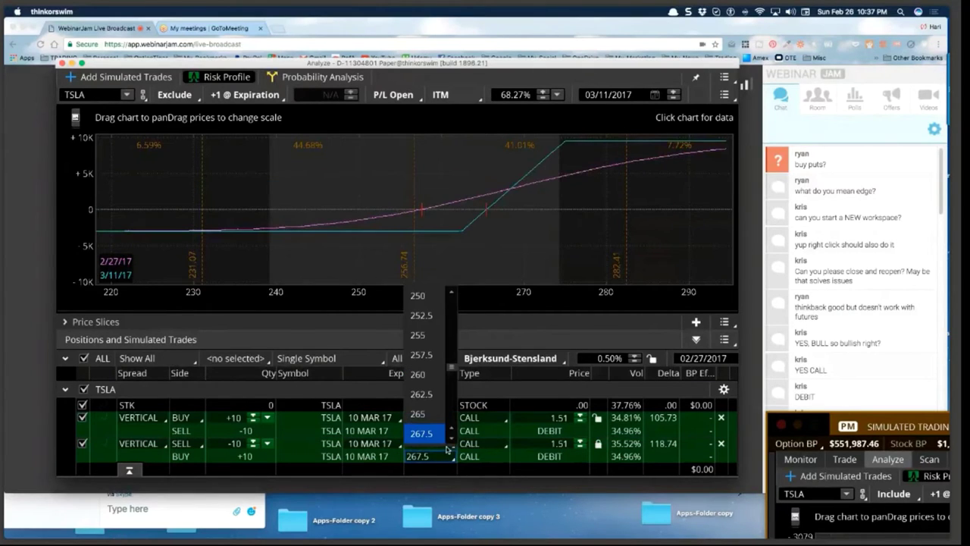
pyautogui.click(452, 441)
pyautogui.click(452, 440)
pyautogui.click(452, 440)
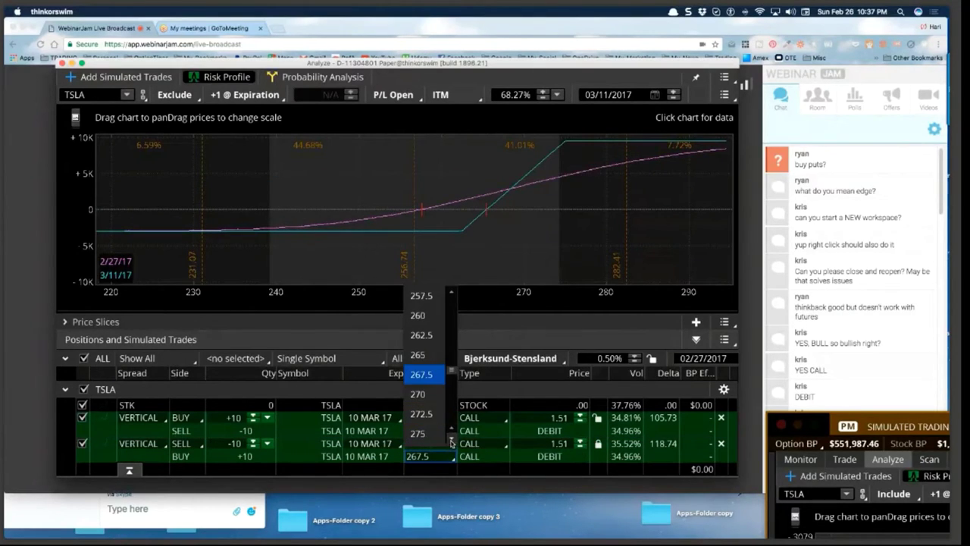
pyautogui.click(452, 440)
pyautogui.click(452, 440)
pyautogui.click(419, 433)
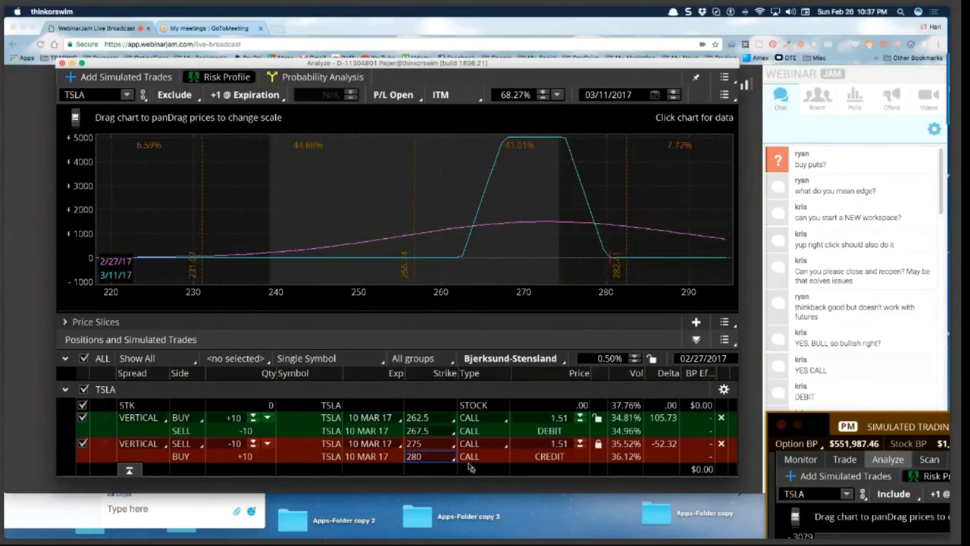
# Lower the credit price of the sold 275/280 TSLA call vertical to 1.20
pyautogui.click(580, 450)
pyautogui.click(579, 449)
pyautogui.click(580, 450)
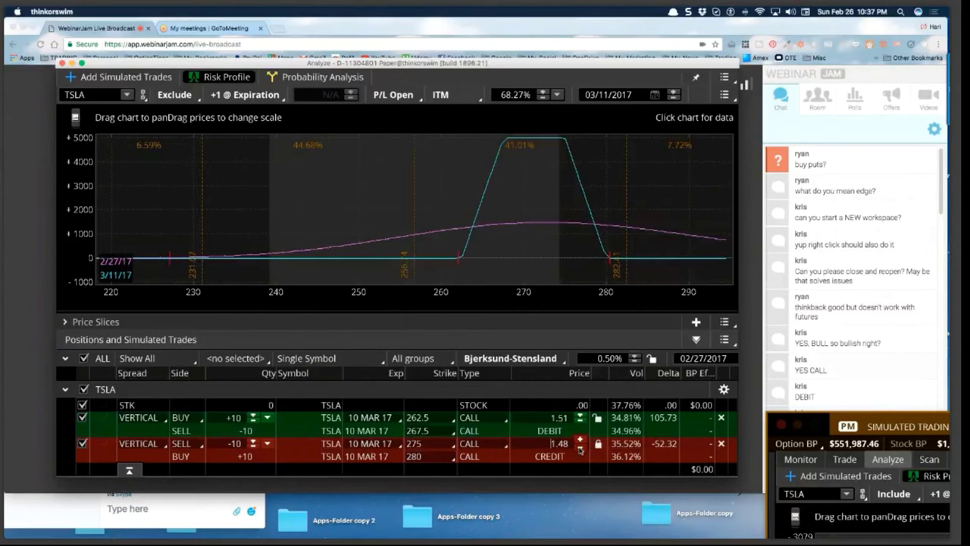
pyautogui.click(580, 450)
pyautogui.click(580, 450)
pyautogui.click(580, 449)
pyautogui.click(580, 449)
pyautogui.click(580, 450)
pyautogui.click(580, 450)
pyautogui.click(579, 449)
pyautogui.click(580, 449)
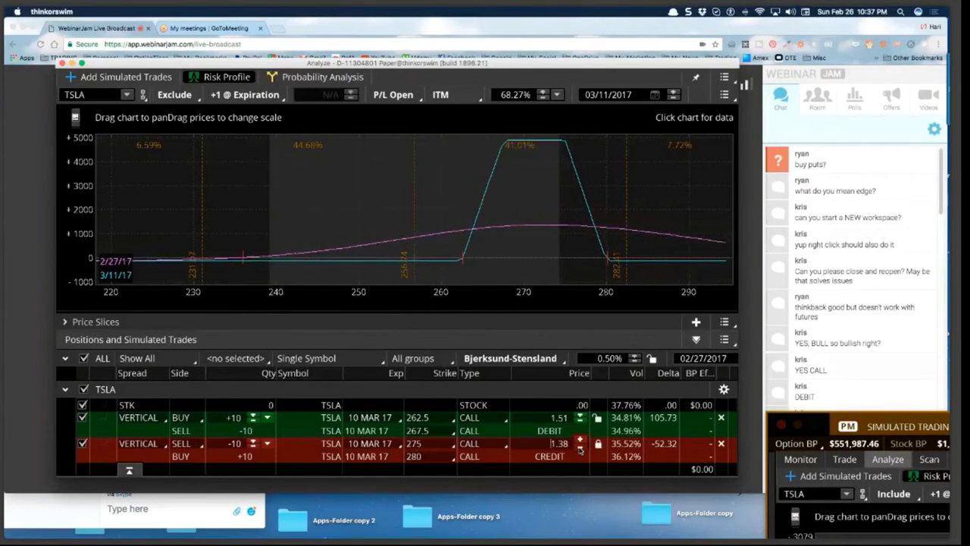
pyautogui.click(580, 450)
pyautogui.click(580, 450)
pyautogui.click(580, 450)
pyautogui.click(580, 449)
pyautogui.click(580, 450)
pyautogui.click(579, 449)
pyautogui.click(580, 449)
pyautogui.click(580, 450)
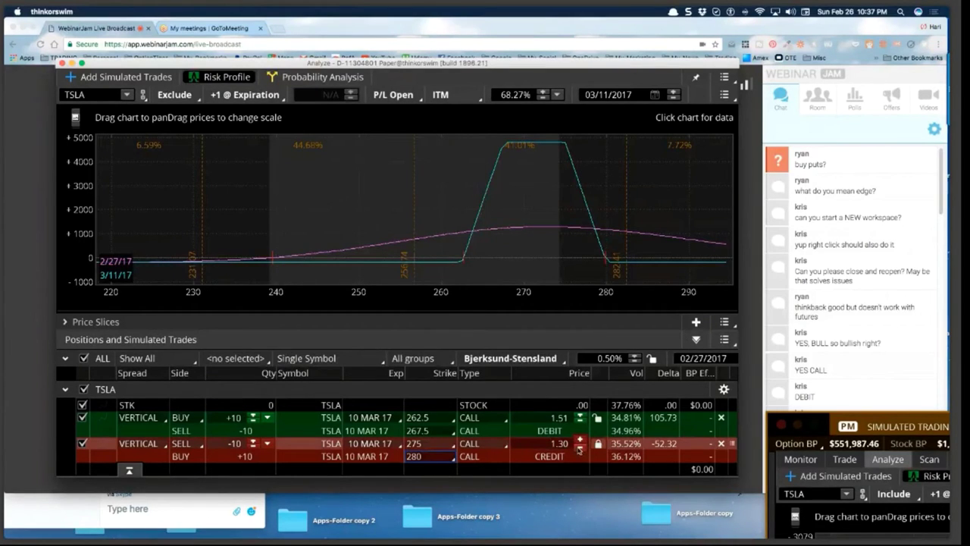
pyautogui.click(579, 449)
pyautogui.click(579, 448)
pyautogui.click(579, 449)
pyautogui.click(579, 449)
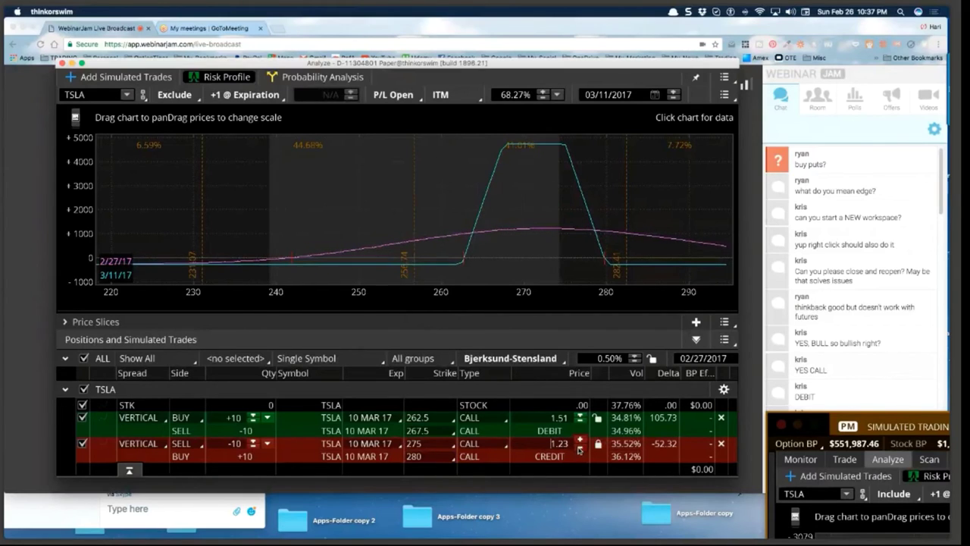
pyautogui.click(579, 449)
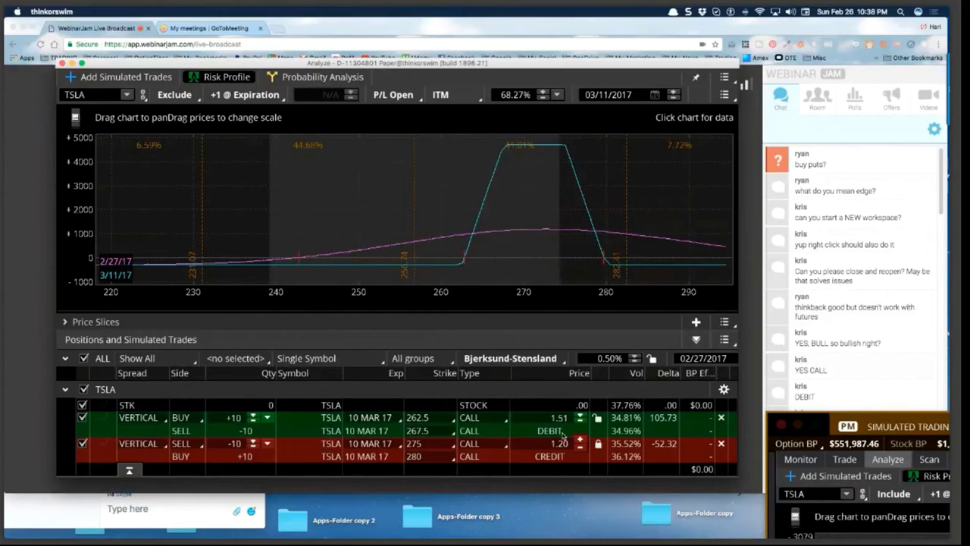